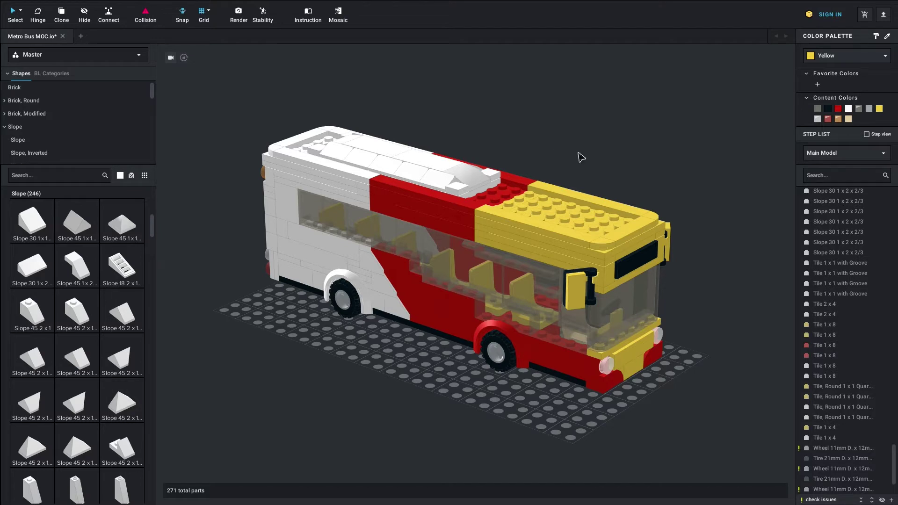
# Step: Zoom out slightly on the Metro Bus and open the Render Image dialog
pyautogui.scroll(-1, 556, 160)
pyautogui.scroll(-1, 557, 161)
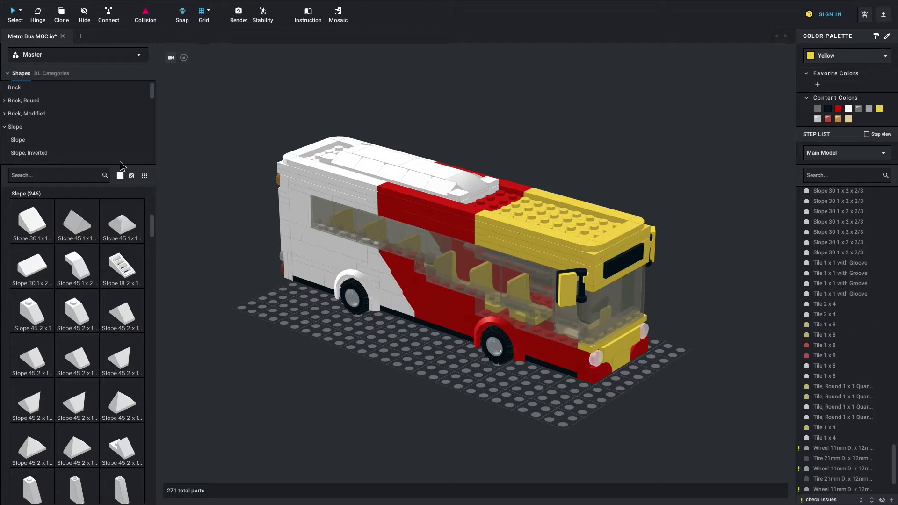
pyautogui.click(238, 14)
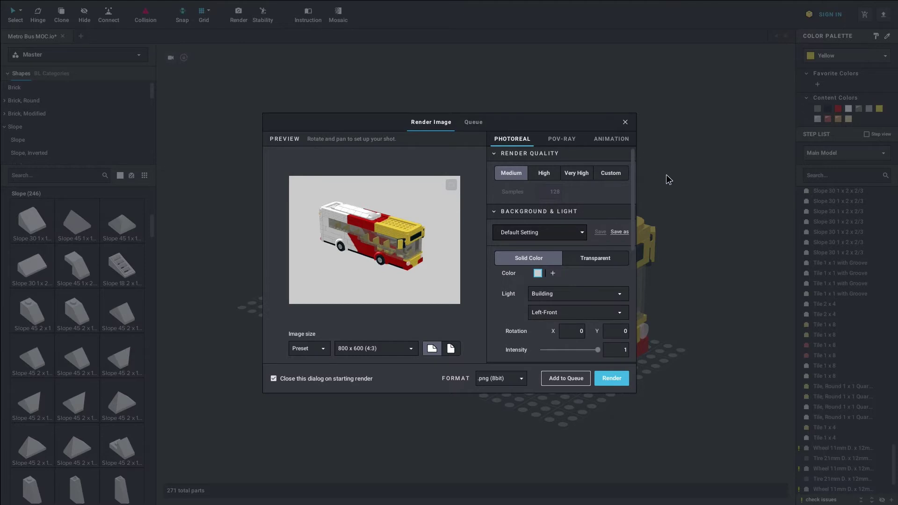
# Step: Rotate the render preview until the bus's yellow front faces the camera
pyautogui.moveTo(366, 262); pyautogui.dragTo(401, 260)
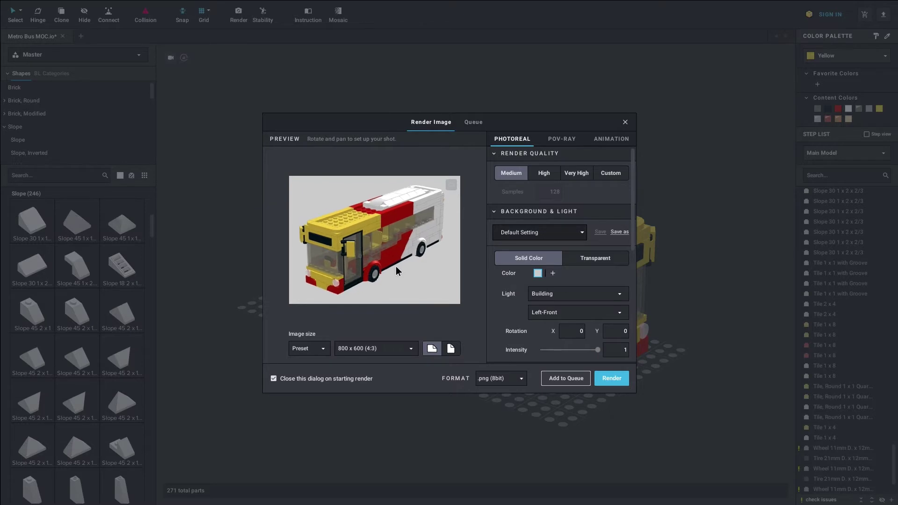
pyautogui.moveTo(392, 273); pyautogui.dragTo(396, 272)
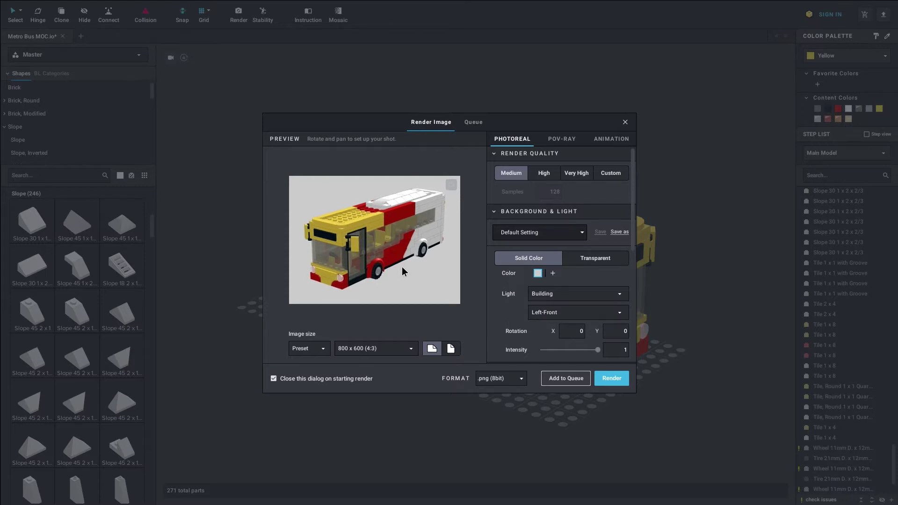
pyautogui.moveTo(402, 266); pyautogui.dragTo(402, 267)
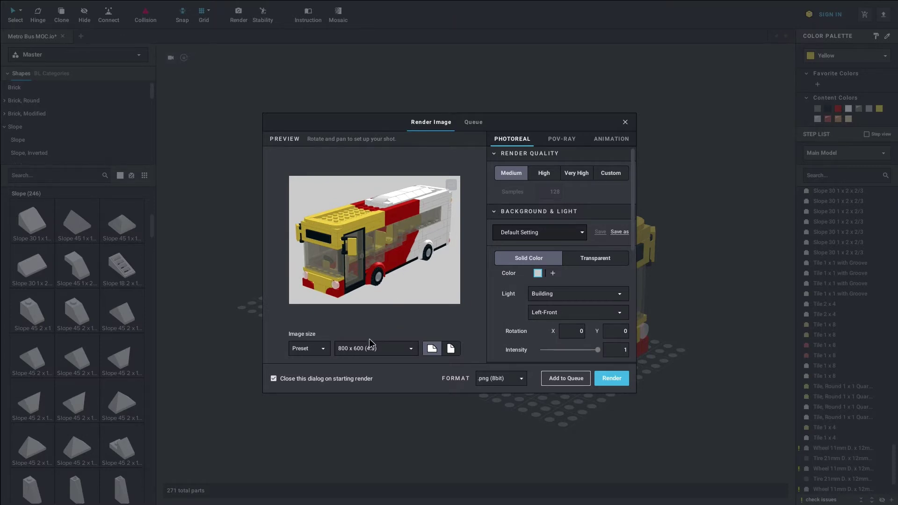
# Step: Change the render image size preset from 800 x 600 to 1024 x 768 (4:3)
pyautogui.click(324, 349)
pyautogui.click(324, 349)
pyautogui.click(412, 348)
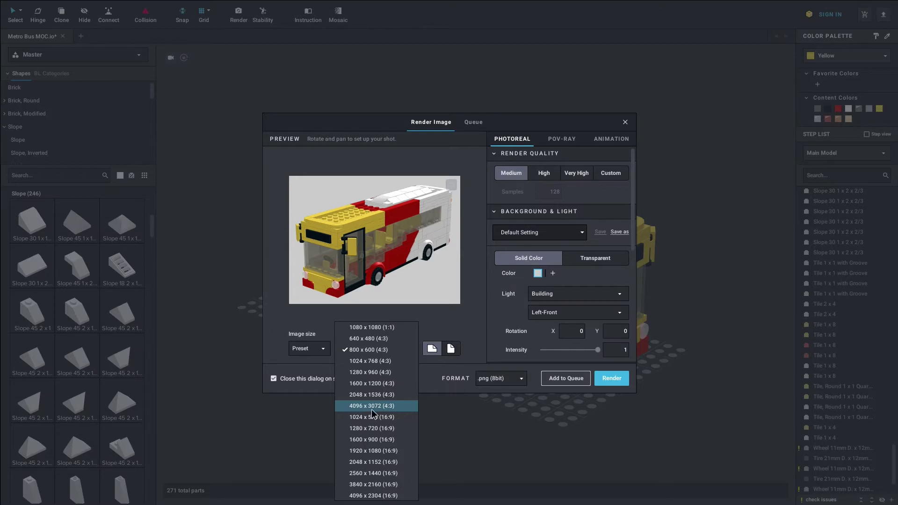
pyautogui.click(358, 362)
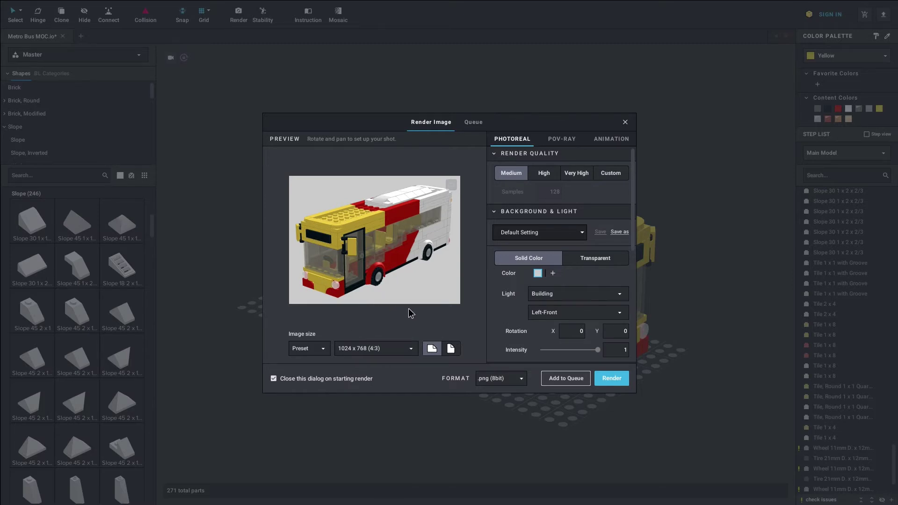
pyautogui.click(403, 354)
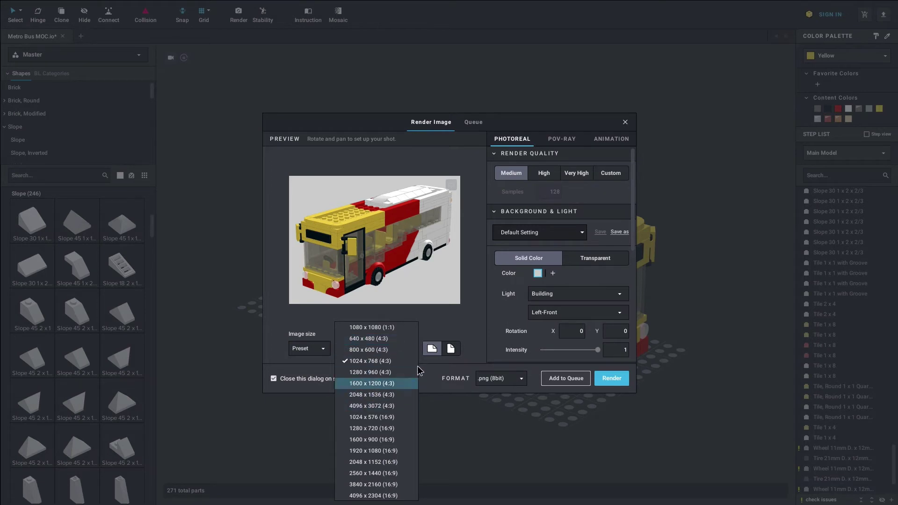
pyautogui.click(453, 329)
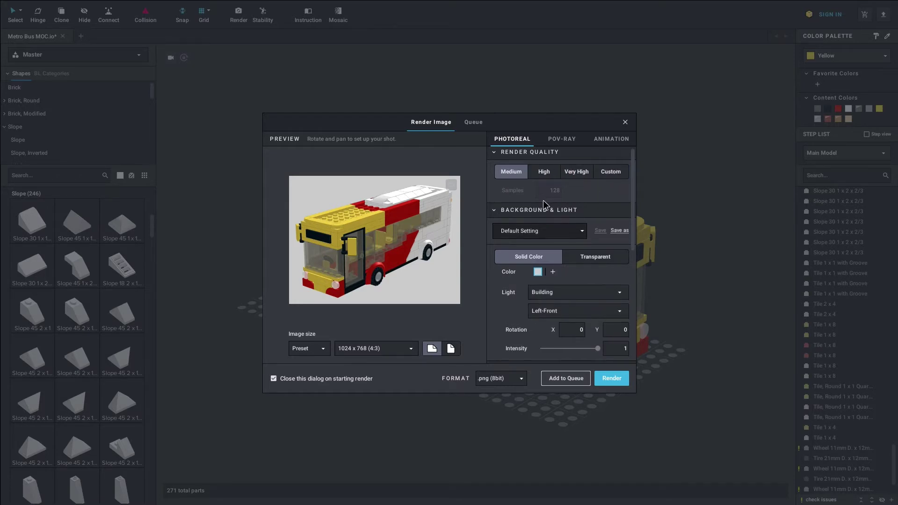
# Step: Keep the solid light grey background, trying a red colour but cancelling it
pyautogui.scroll(-1, 543, 204)
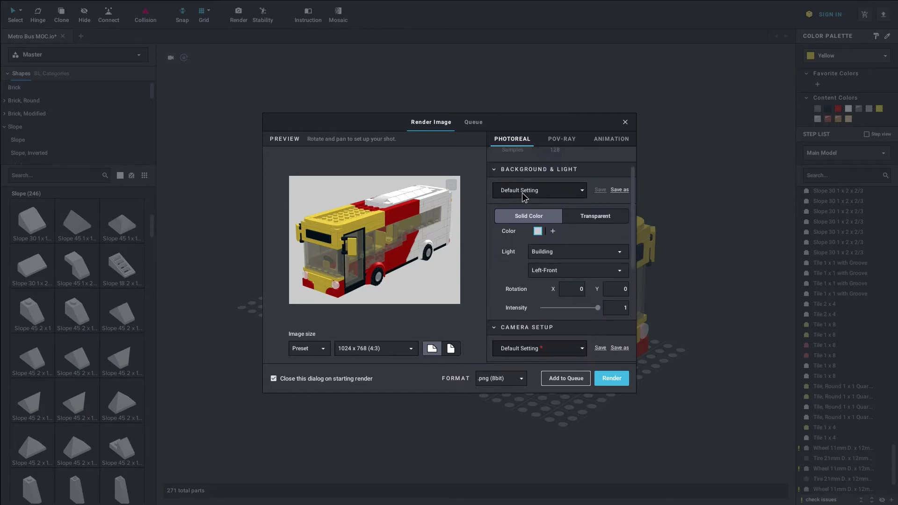
pyautogui.click(557, 191)
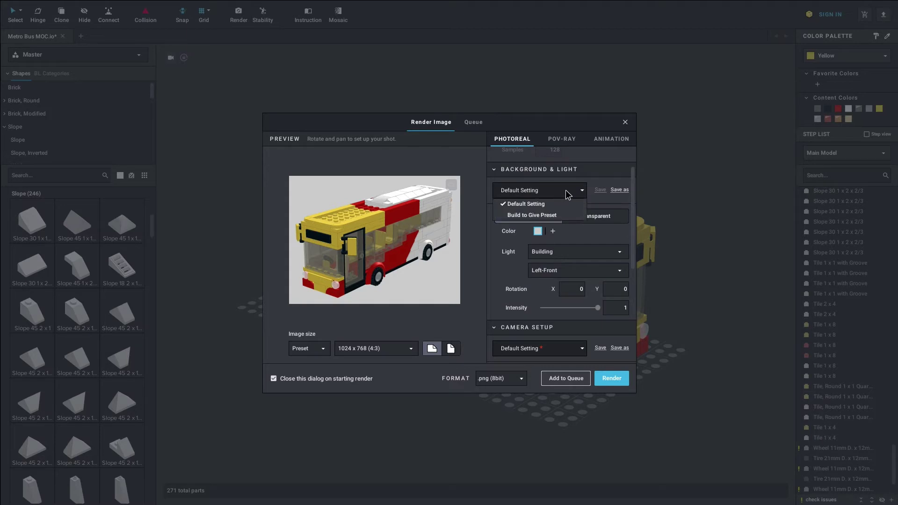
pyautogui.click(582, 191)
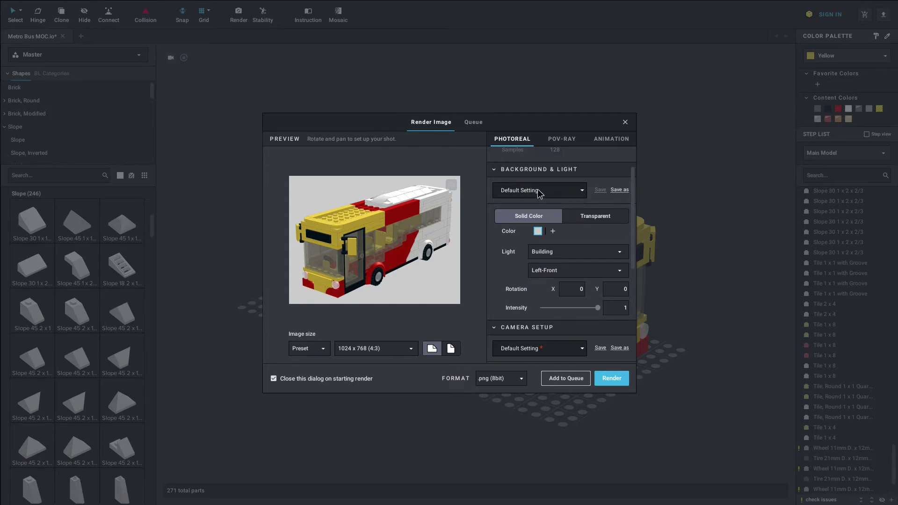
pyautogui.scroll(-1, 552, 199)
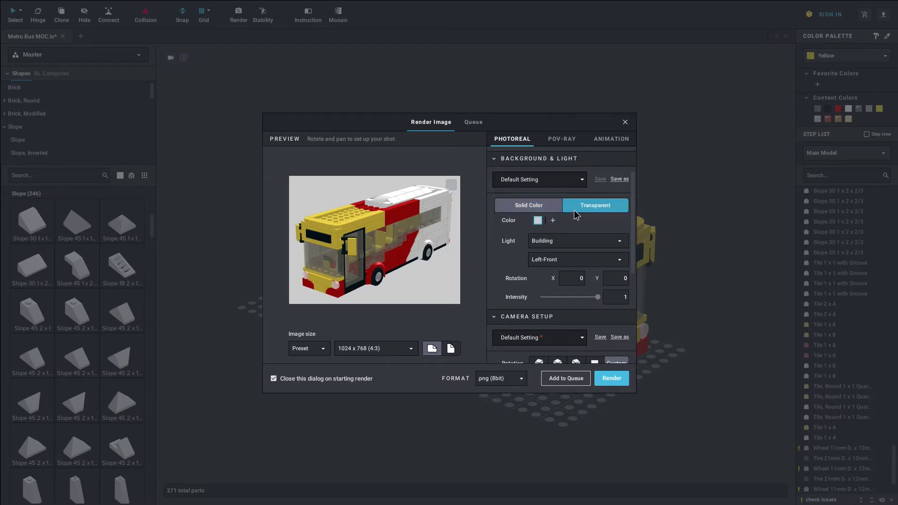
pyautogui.click(538, 221)
pyautogui.click(439, 252)
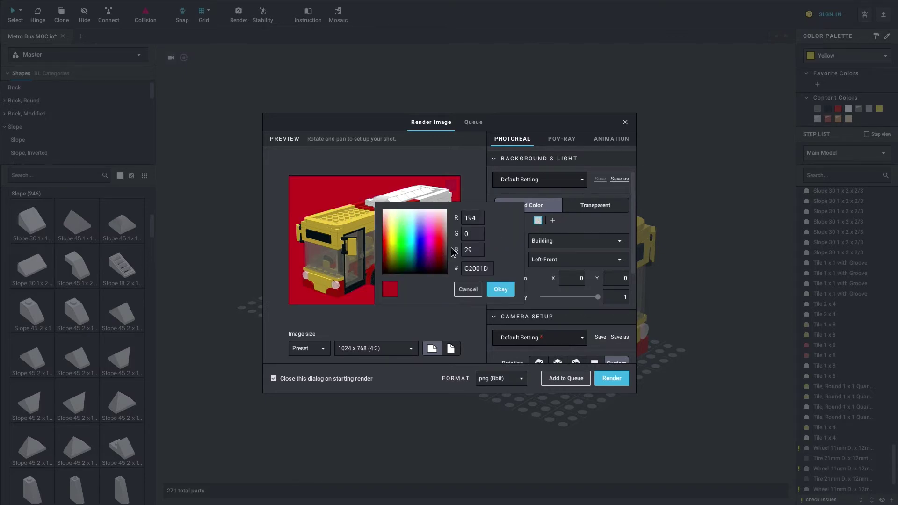
pyautogui.click(473, 291)
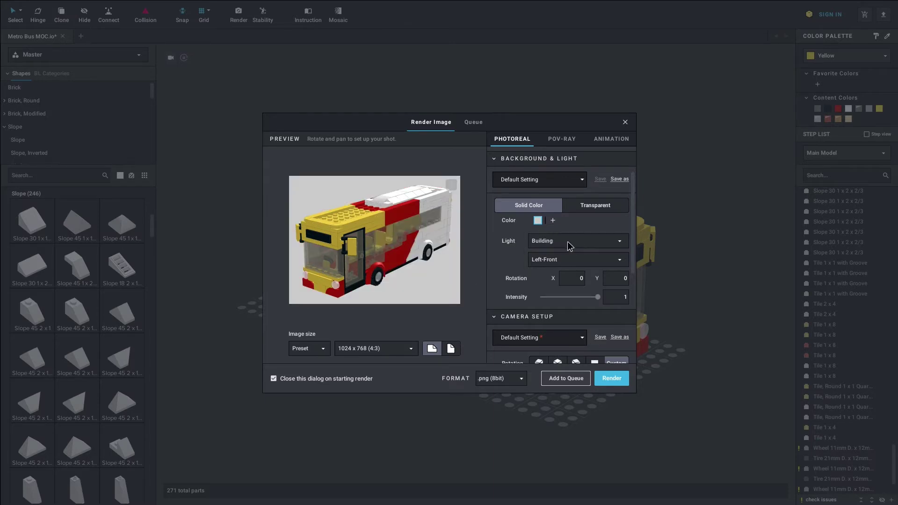
# Step: Use Building lighting from the Left-Front and scroll down to Camera Setup
pyautogui.click(537, 242)
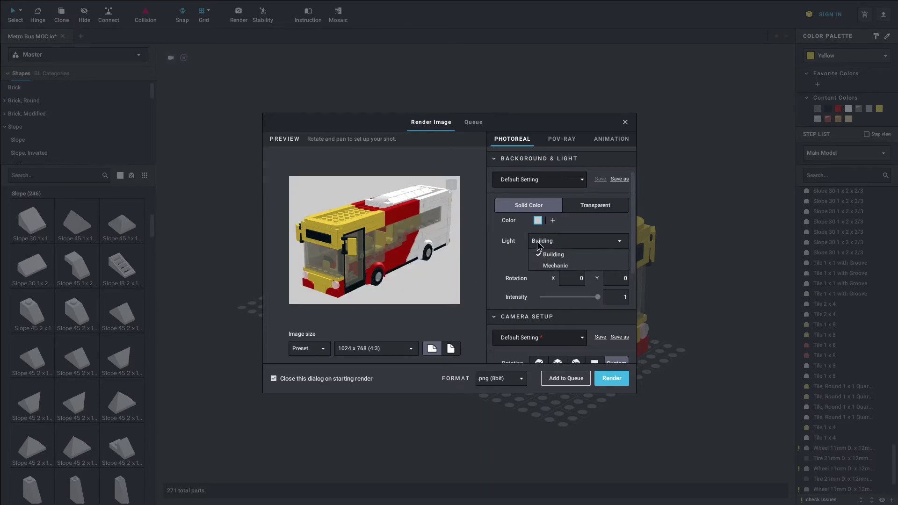
pyautogui.click(572, 240)
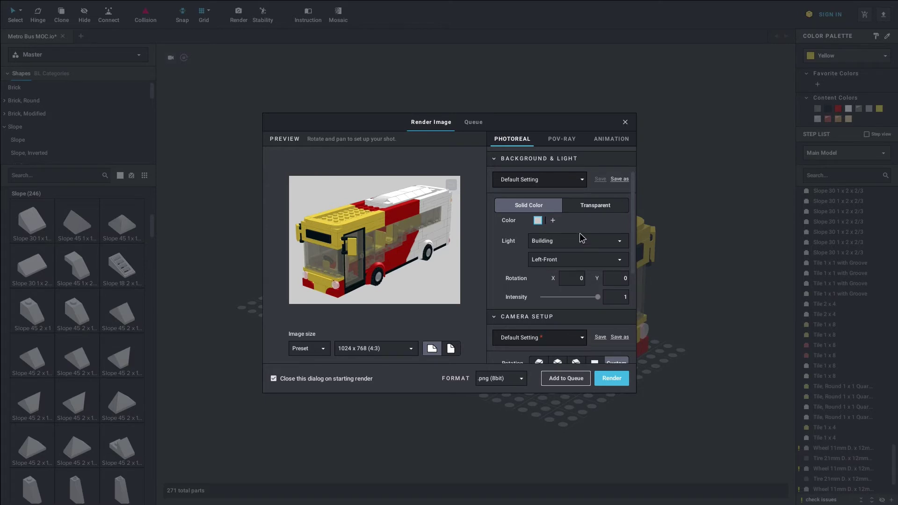
pyautogui.click(567, 263)
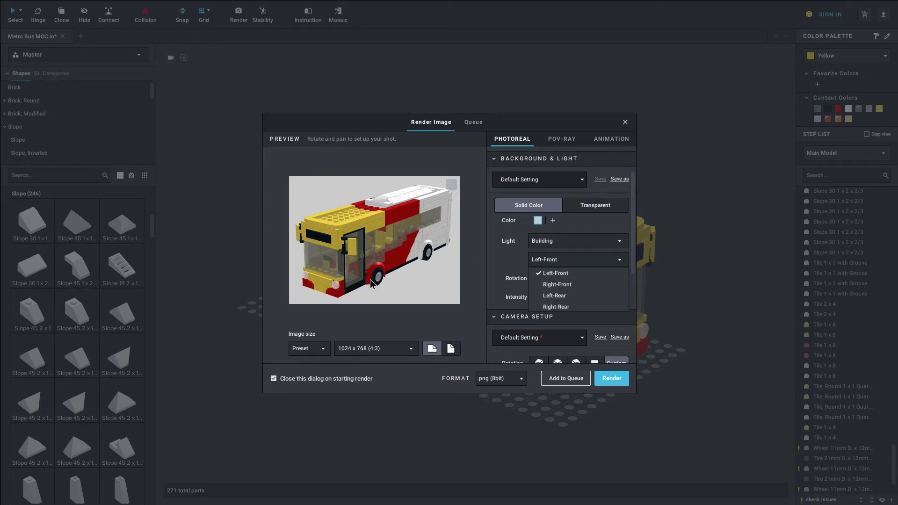
pyautogui.click(593, 228)
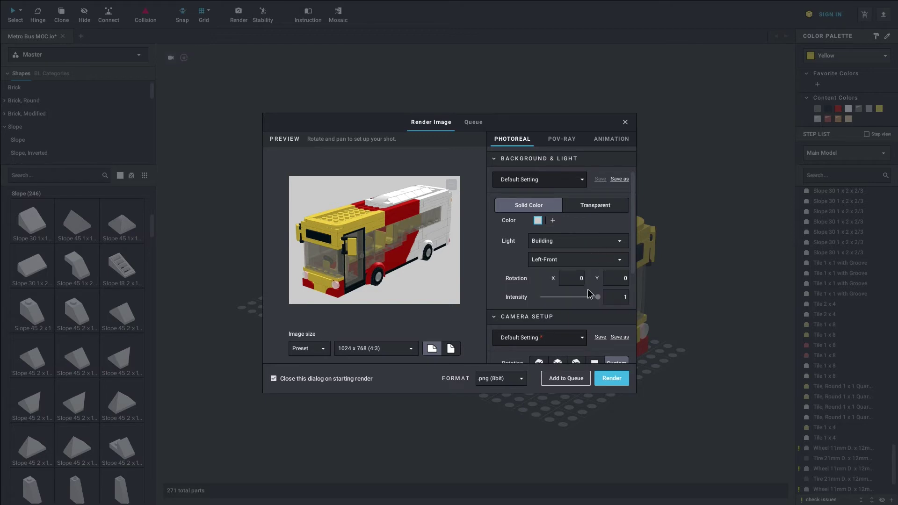
pyautogui.scroll(-2, 588, 290)
pyautogui.scroll(-4, 588, 288)
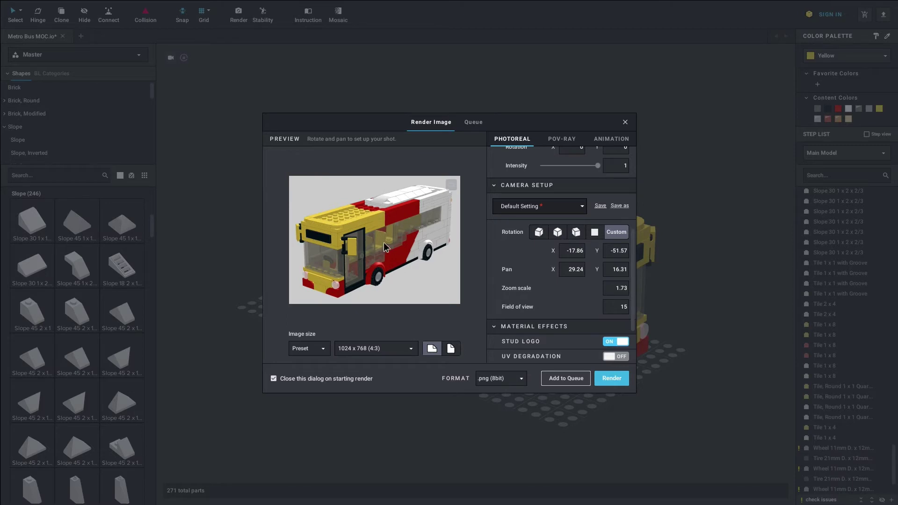
# Step: Toggle UV Degradation on and back off, leaving all Material Effects off
pyautogui.scroll(-1, 557, 309)
pyautogui.scroll(-1, 557, 308)
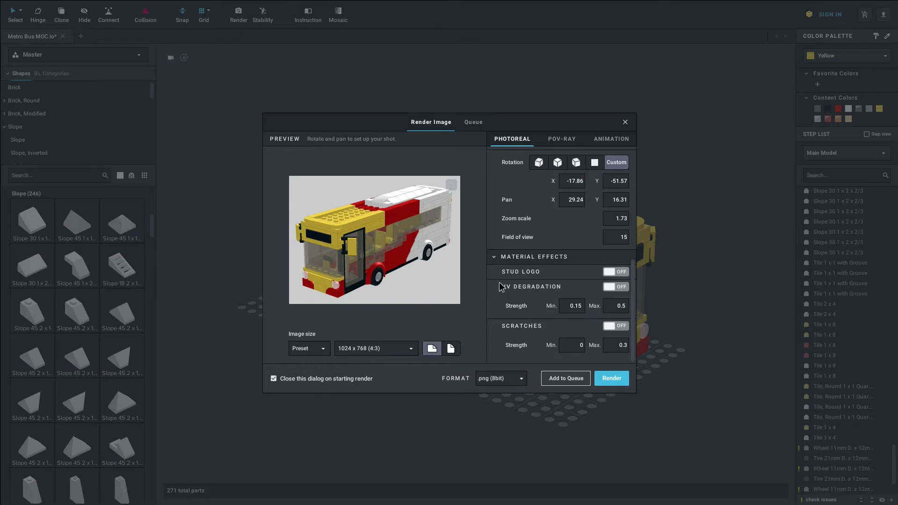
pyautogui.click(608, 287)
pyautogui.click(623, 287)
pyautogui.scroll(10, 533, 276)
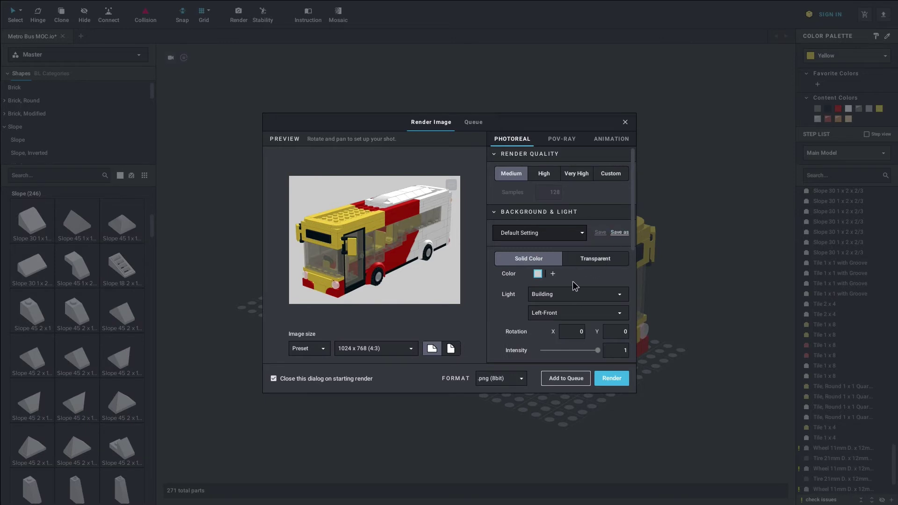
pyautogui.scroll(-8, 577, 276)
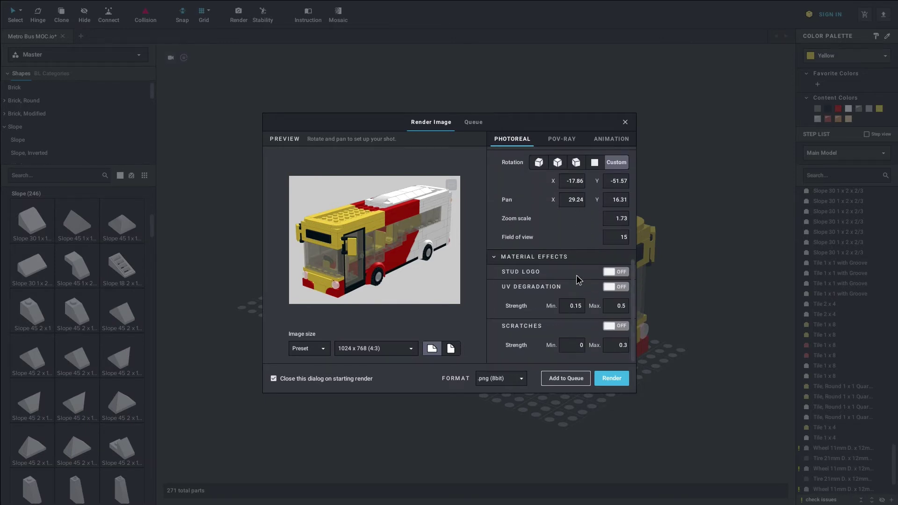
pyautogui.scroll(8, 576, 276)
pyautogui.scroll(-8, 577, 276)
# Step: Render as .png (8bit), save as 'Metro Bus MOC' in Studio Files, then reopen Render settings
pyautogui.click(520, 380)
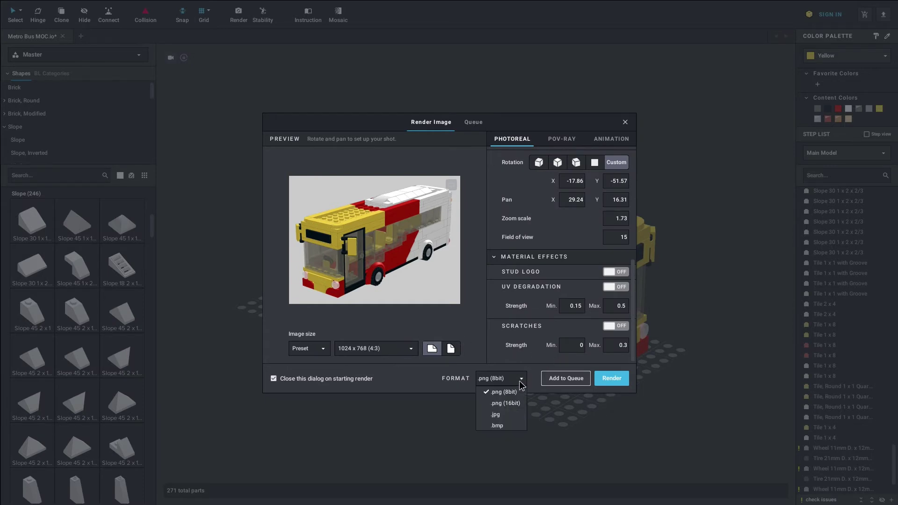
pyautogui.click(505, 362)
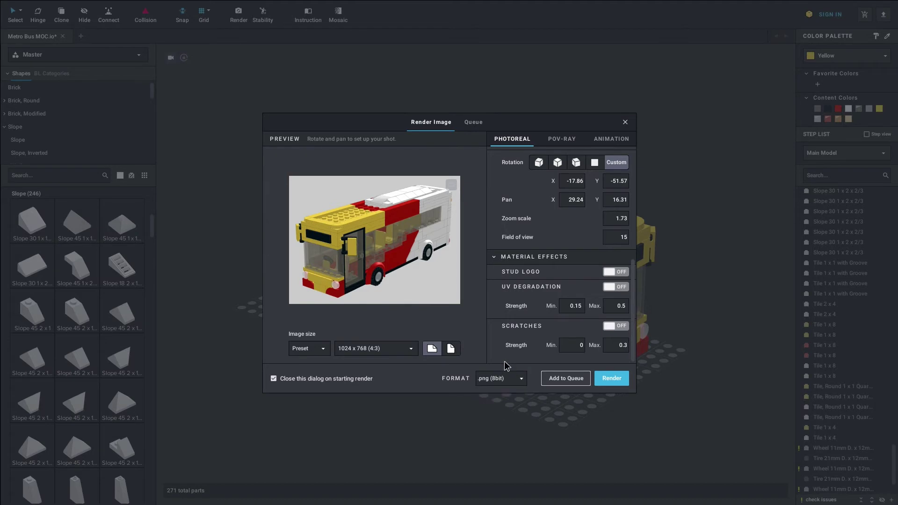
pyautogui.click(606, 379)
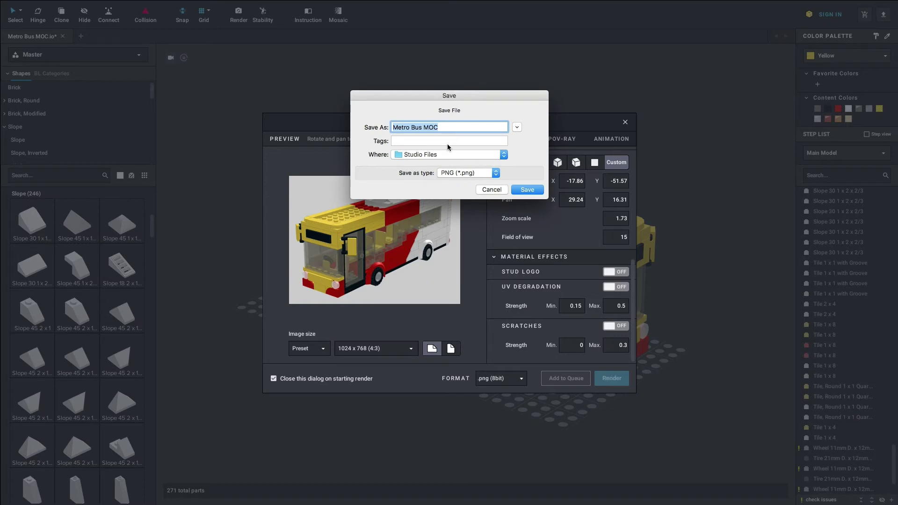
pyautogui.click(450, 127)
pyautogui.click(531, 189)
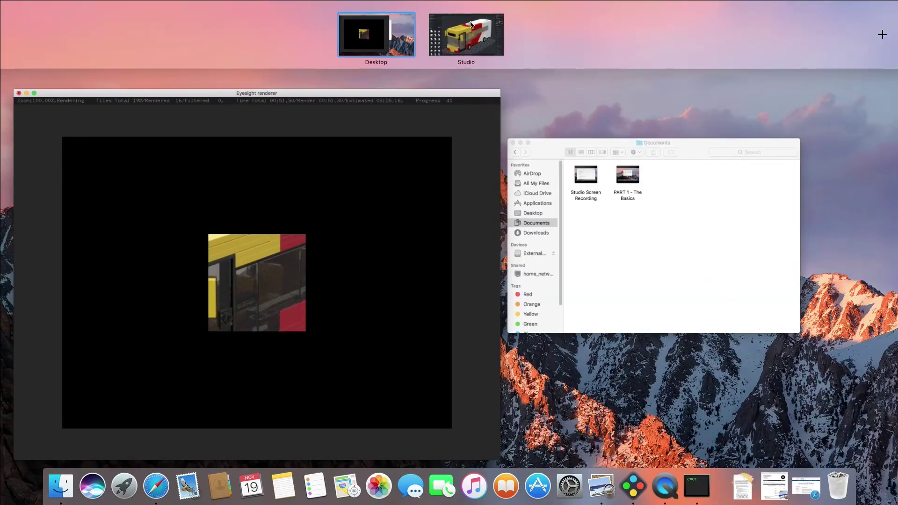
pyautogui.click(461, 32)
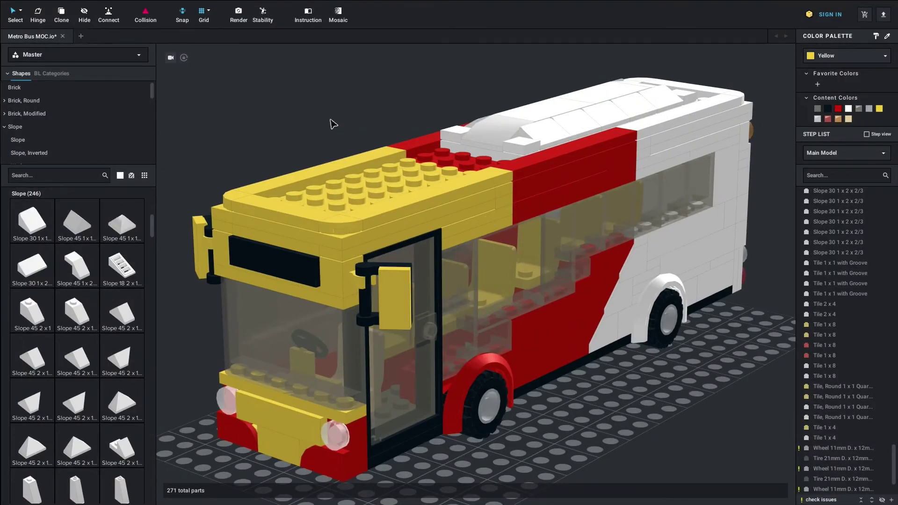
pyautogui.click(239, 14)
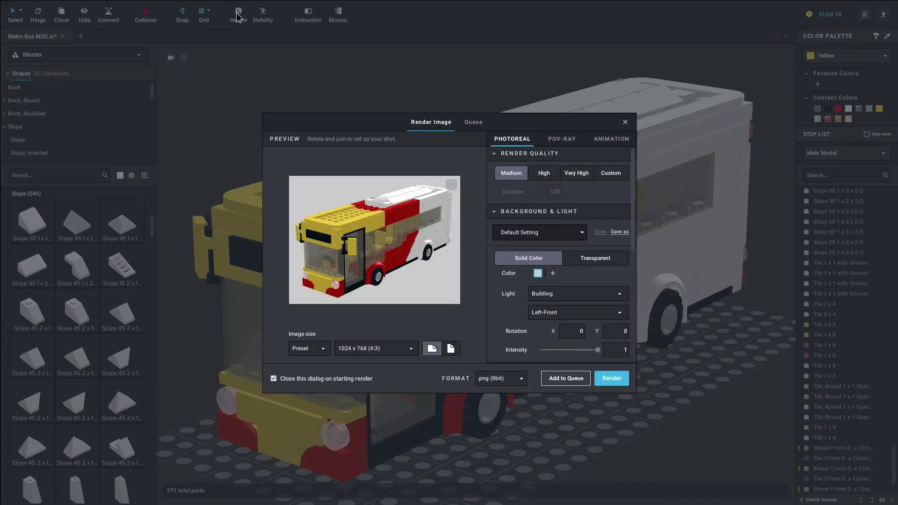
# Step: Set POV-Ray quality to Low, browse the Animation settings, and check the empty render Queue
pyautogui.click(562, 139)
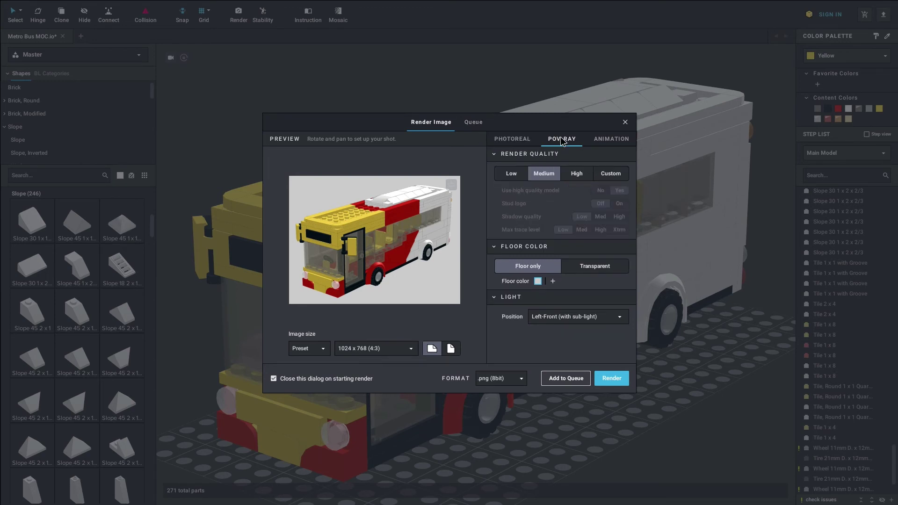
pyautogui.click(521, 171)
pyautogui.click(599, 139)
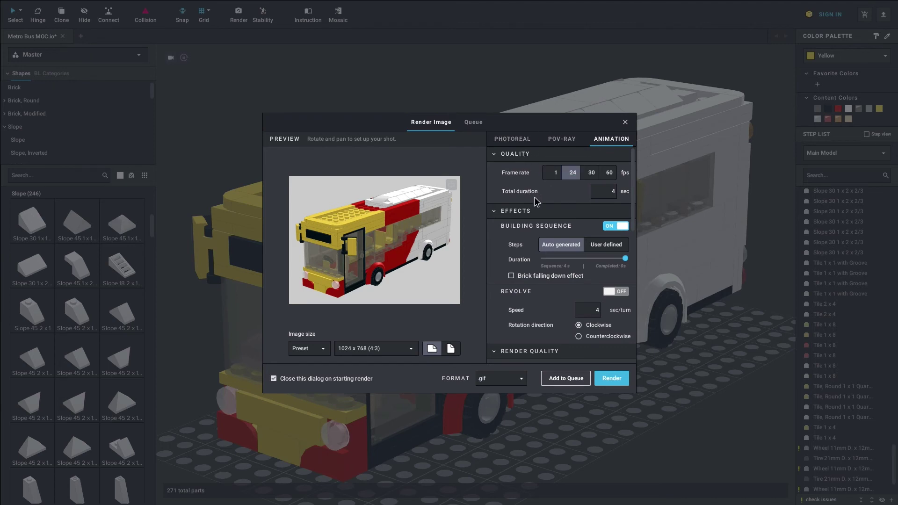
pyautogui.scroll(-1, 536, 200)
pyautogui.scroll(-5, 537, 201)
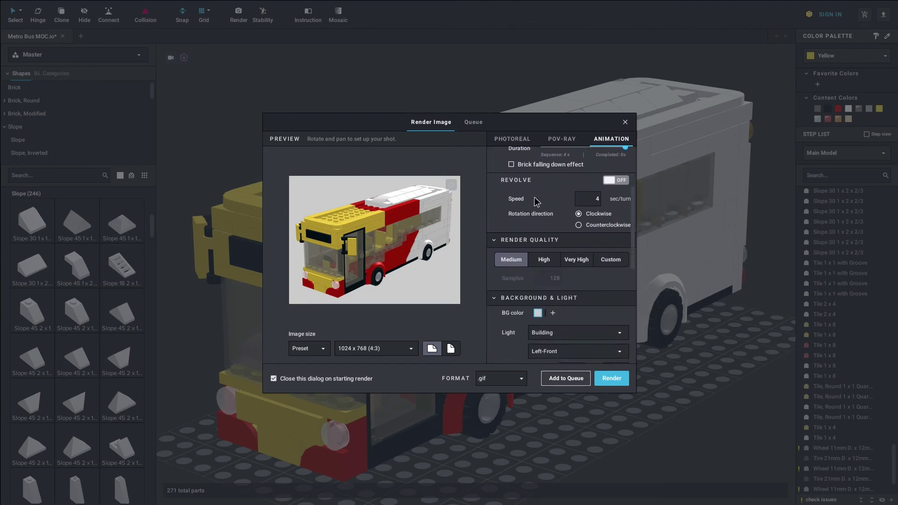
pyautogui.scroll(6, 536, 201)
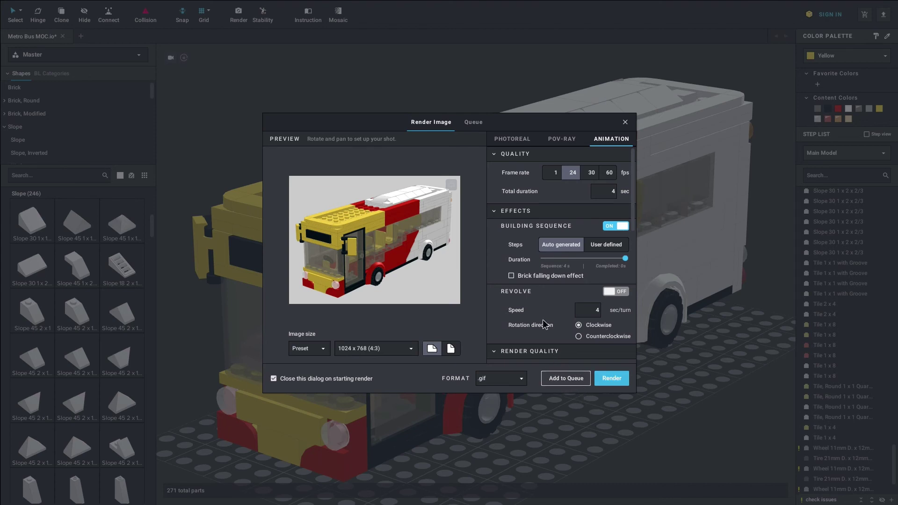
pyautogui.click(468, 123)
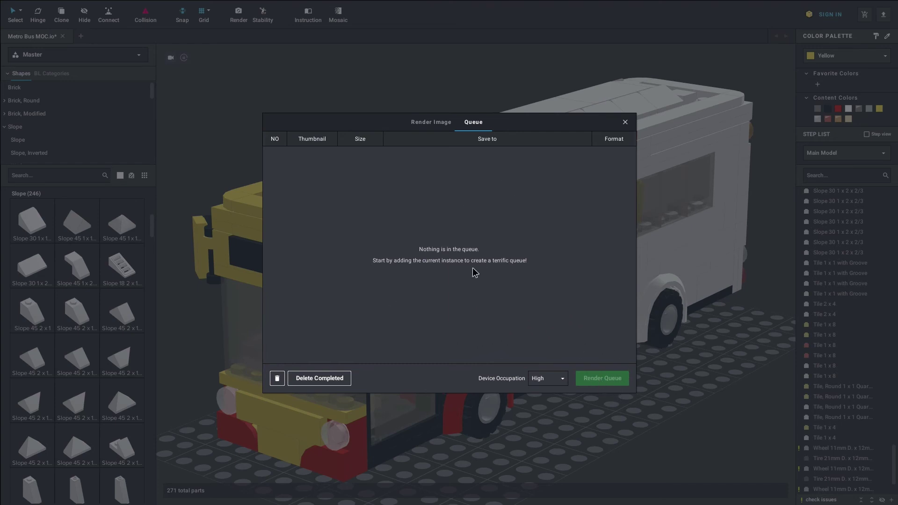
# Step: Close the Render Image dialog and bring the Eyesight renderer's bus render in progress forward
pyautogui.click(433, 124)
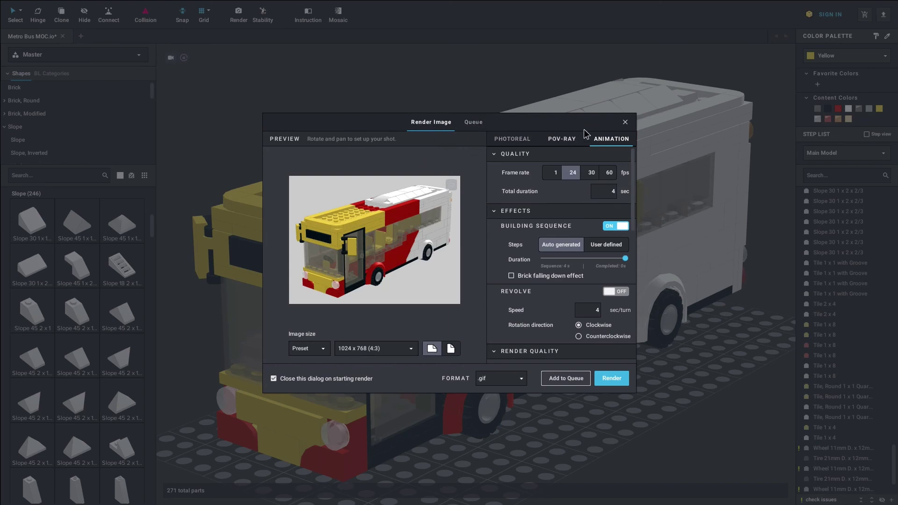
pyautogui.click(626, 124)
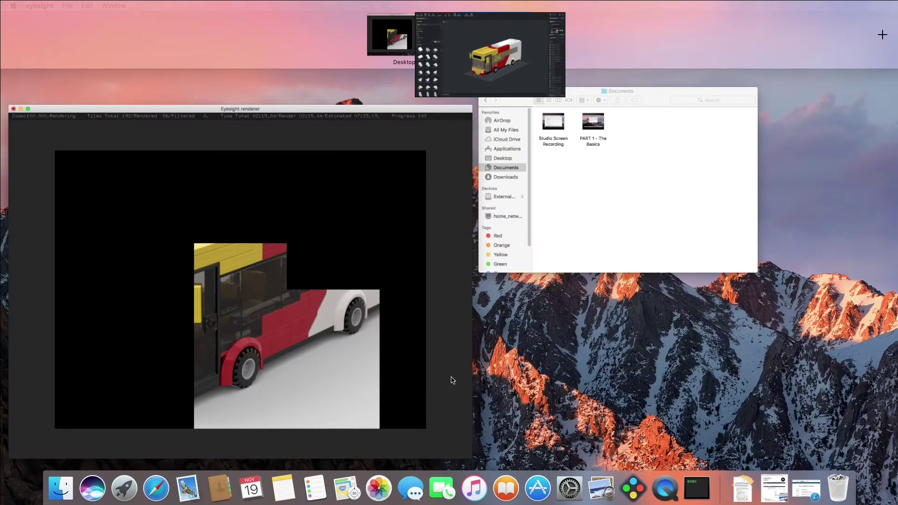
pyautogui.hotkey('ctrl', 'Up')
pyautogui.click(301, 227)
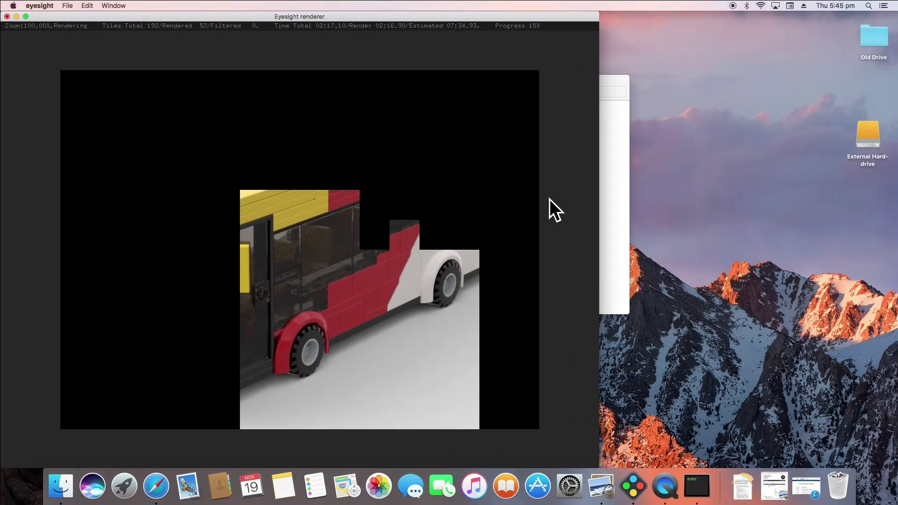